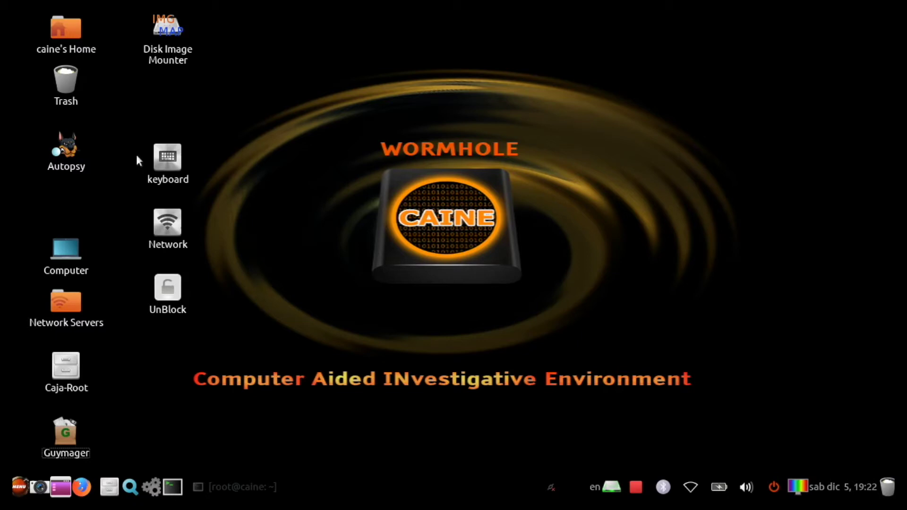
Launch Disks from the applications menu under Accessories.
click(19, 487)
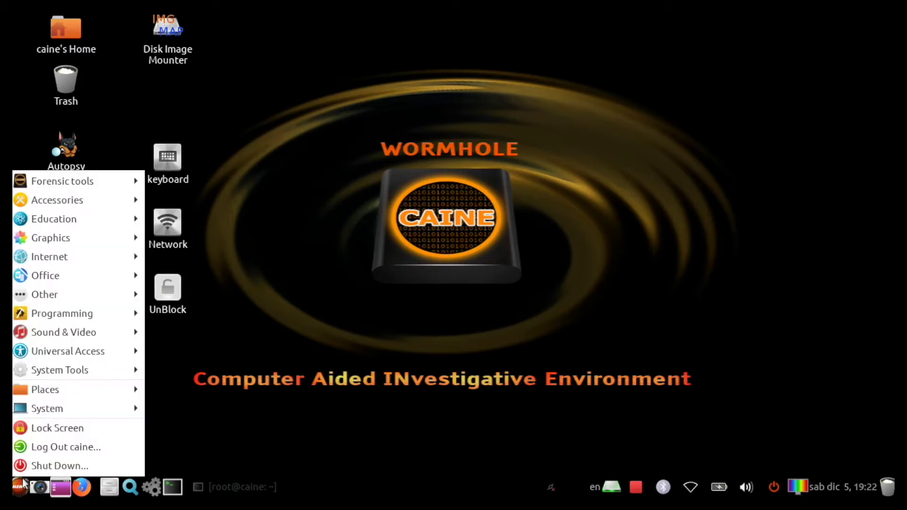
mouse_move(139, 206)
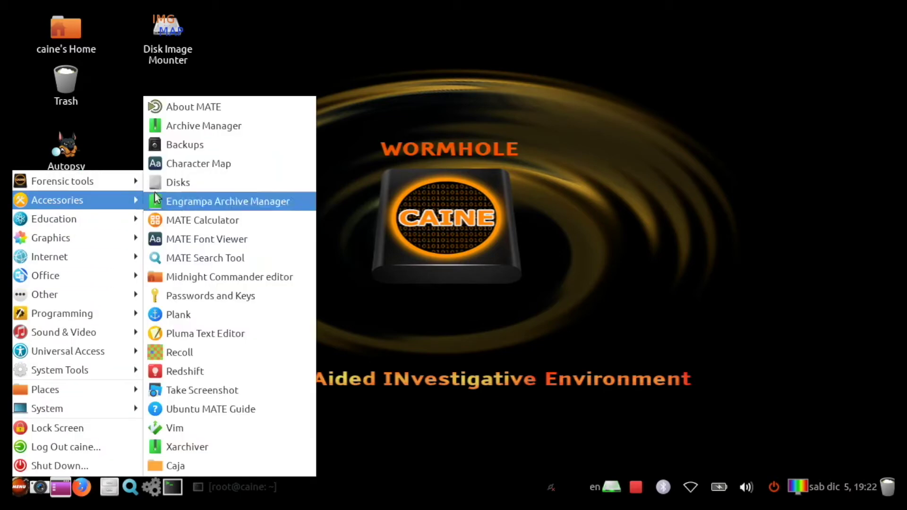
click(283, 181)
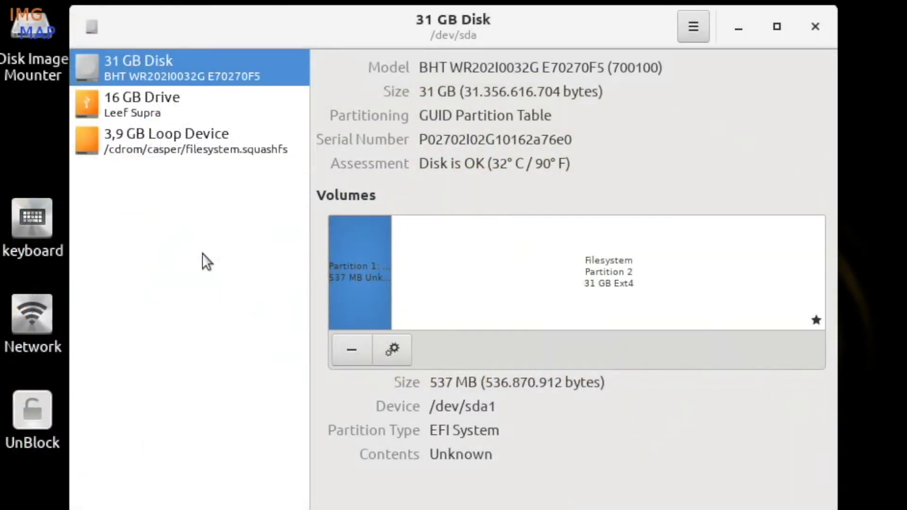
Check the 16 GB Drive and the loop device, then return to the 31 GB Disk.
click(159, 98)
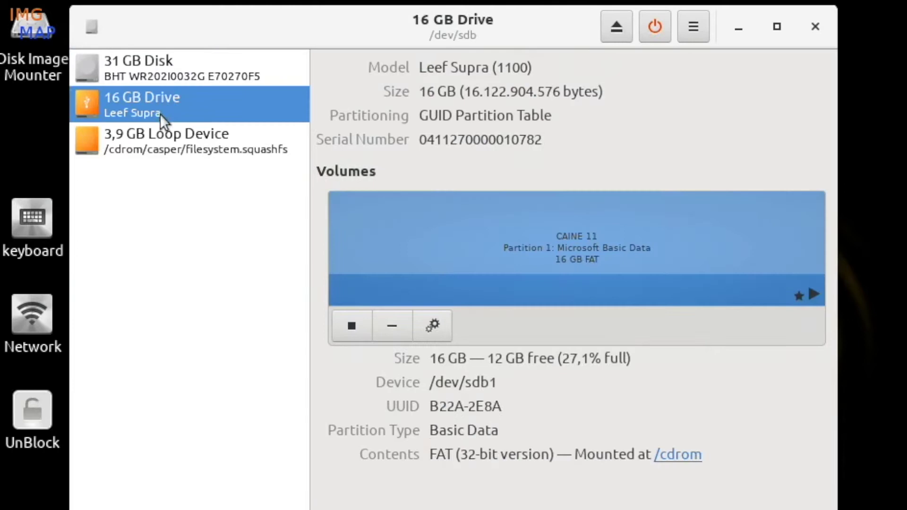
click(161, 148)
click(170, 71)
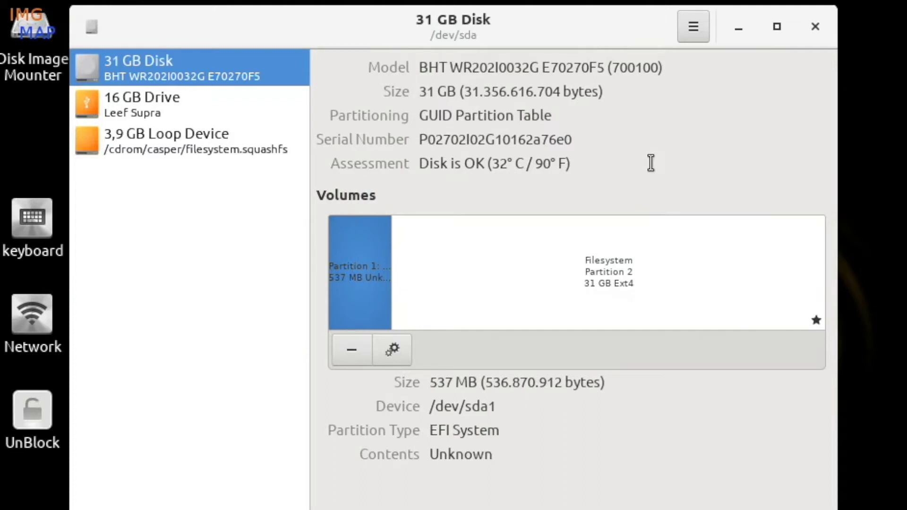
Start Format Disk on the 250 GB Hard Disk with erase set to 'Overwrite existing data with zeroes (Slow)'.
click(693, 35)
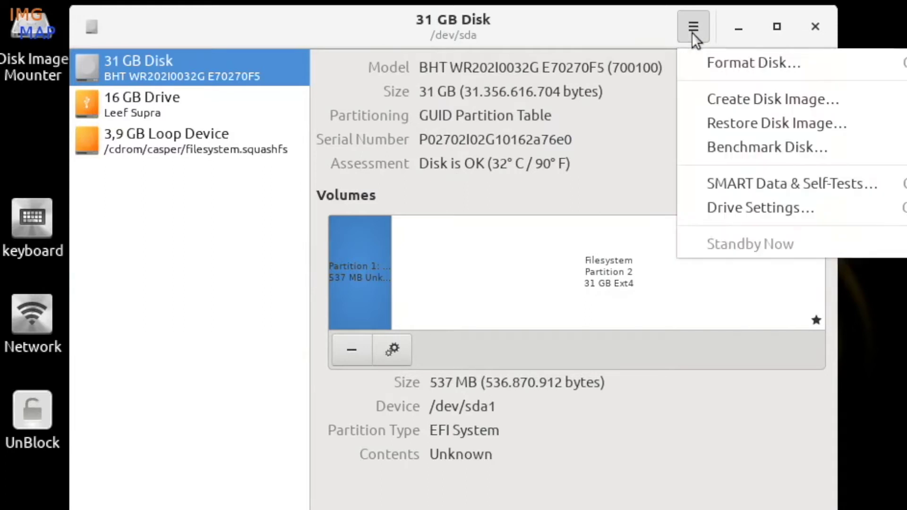
click(717, 62)
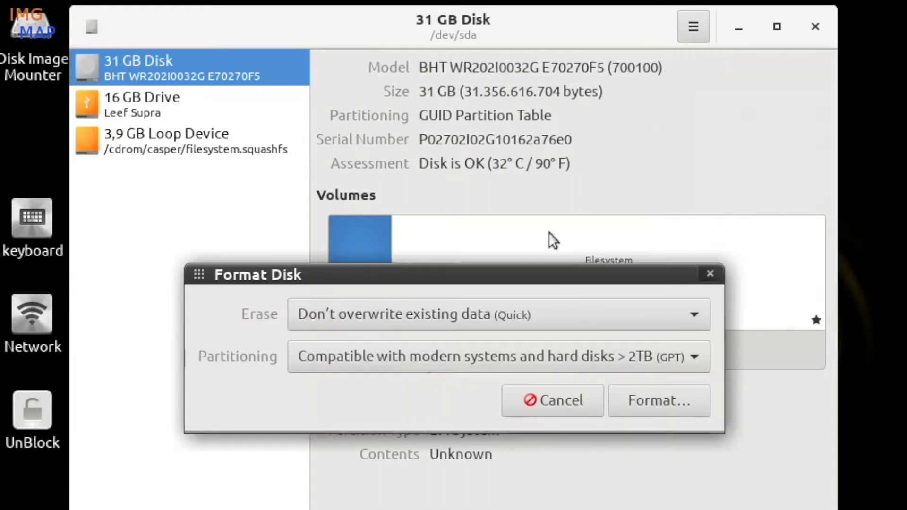
click(612, 308)
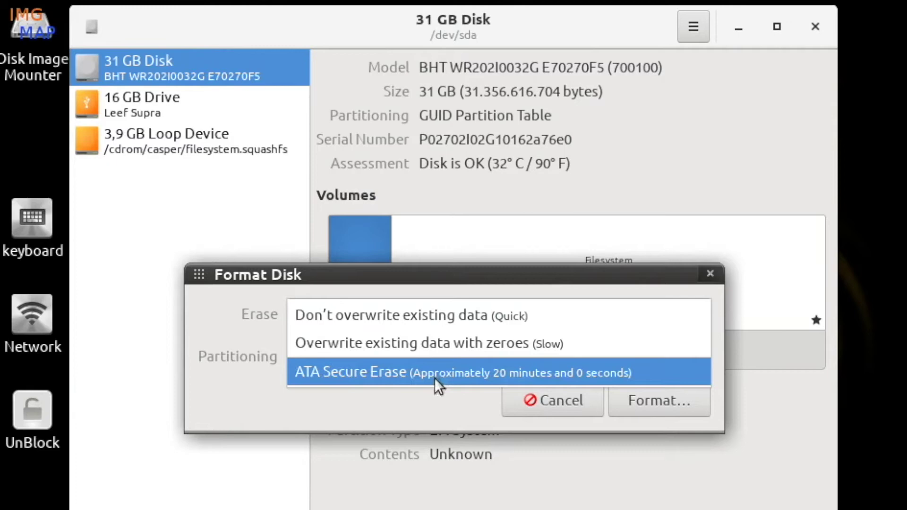
click(440, 312)
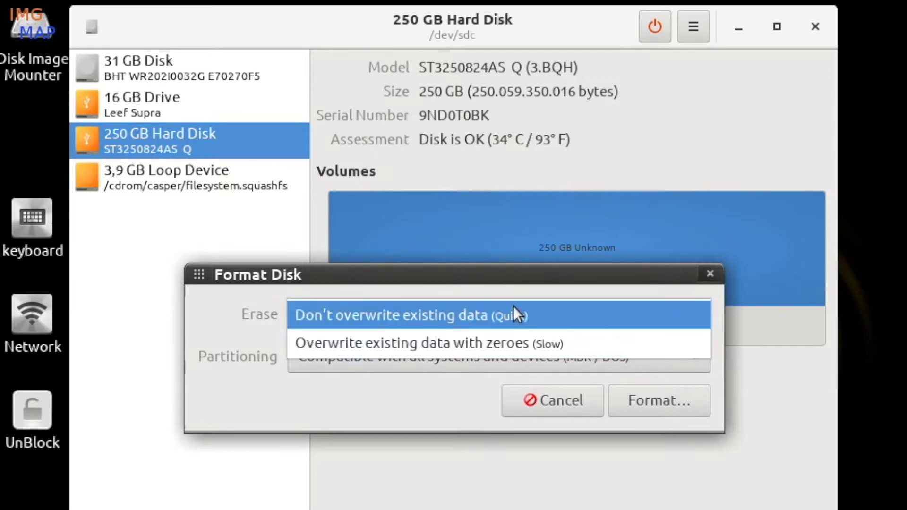
click(692, 336)
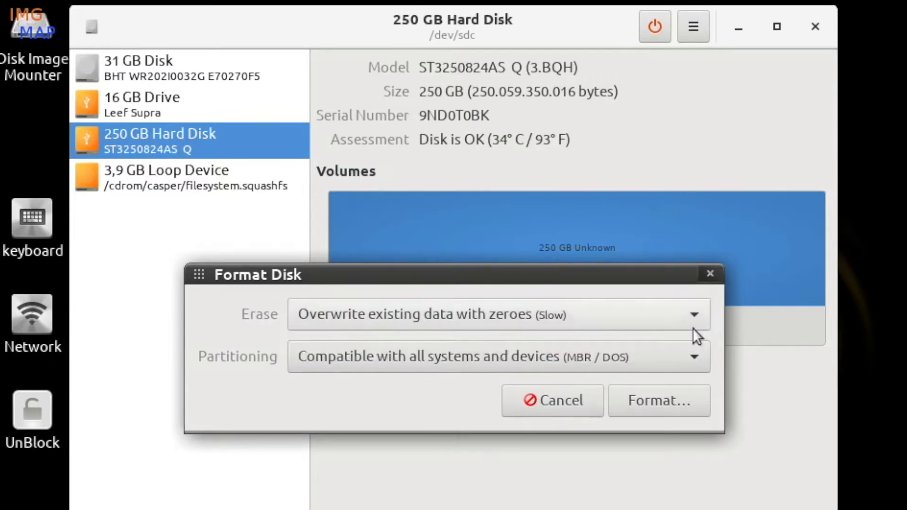
Format the 250 GB Hard Disk with MBR / DOS partitioning and confirm the wipe.
click(637, 347)
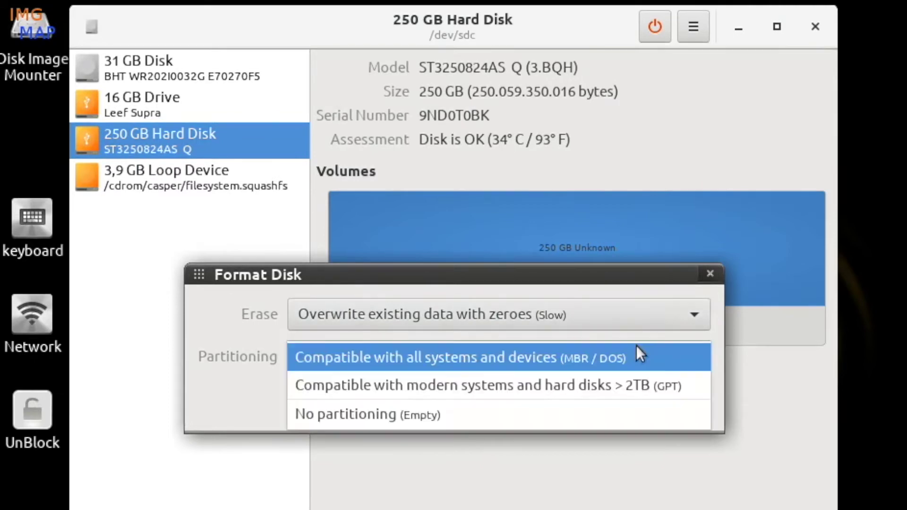
click(662, 370)
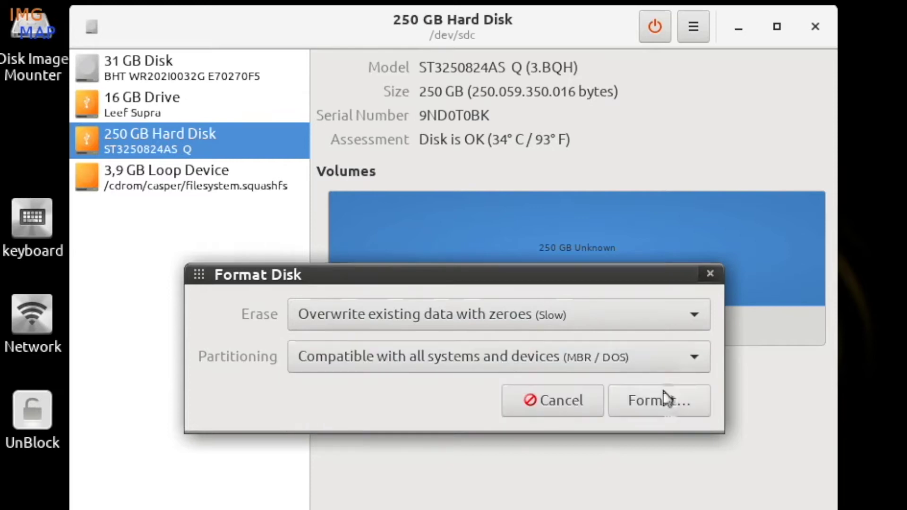
click(663, 398)
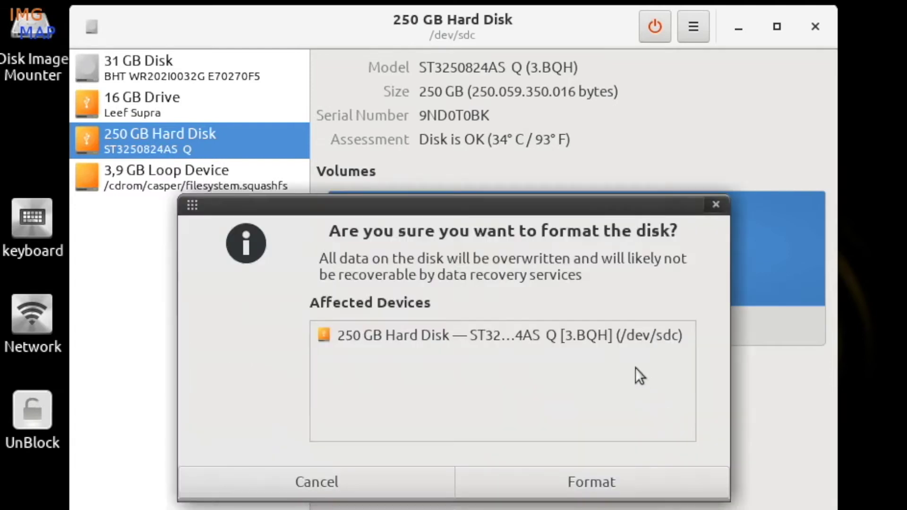
click(596, 487)
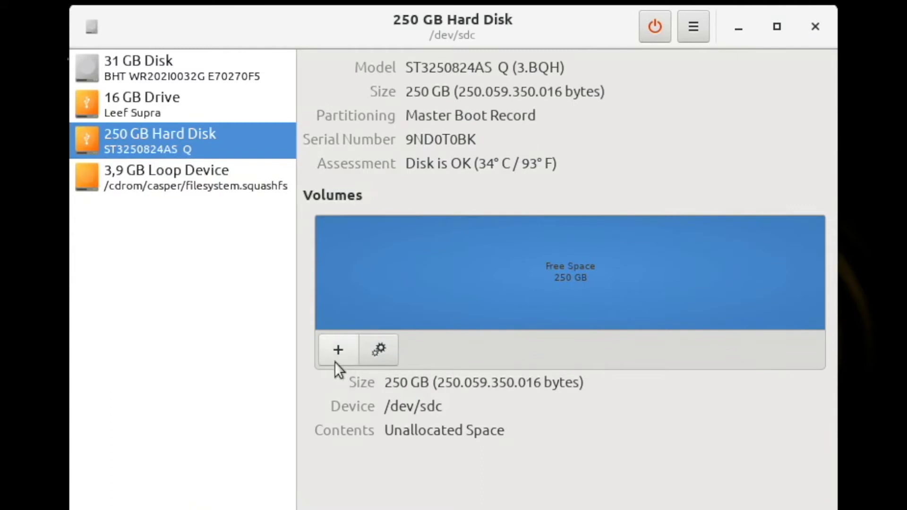
Create a partition in the unallocated space at the full 250 GB size, in GB, with 0 free space following.
click(382, 356)
click(378, 356)
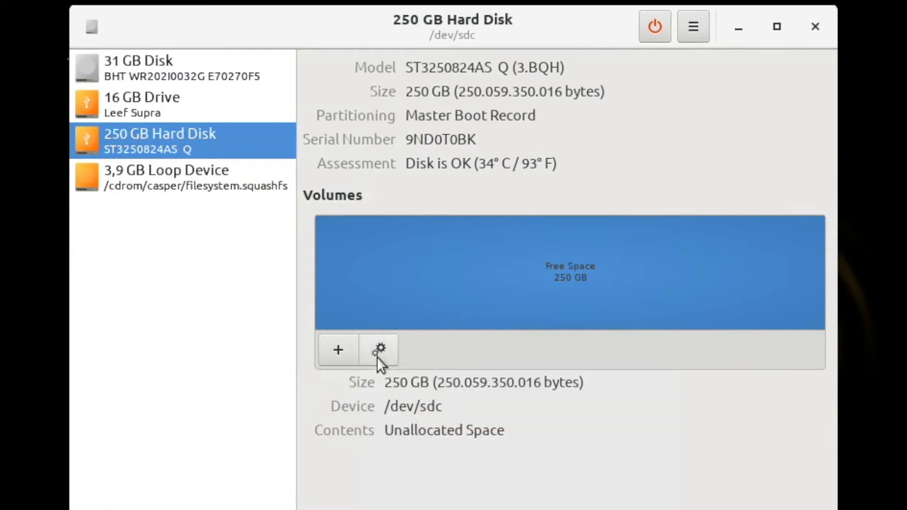
click(343, 344)
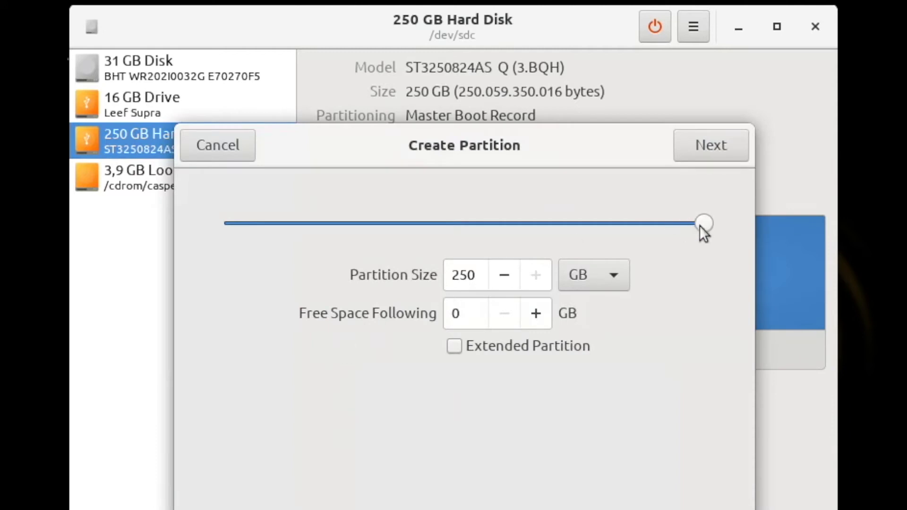
mouse_move(699, 225)
mouse_down()
mouse_move(440, 239)
mouse_move(710, 229)
mouse_up()
click(611, 293)
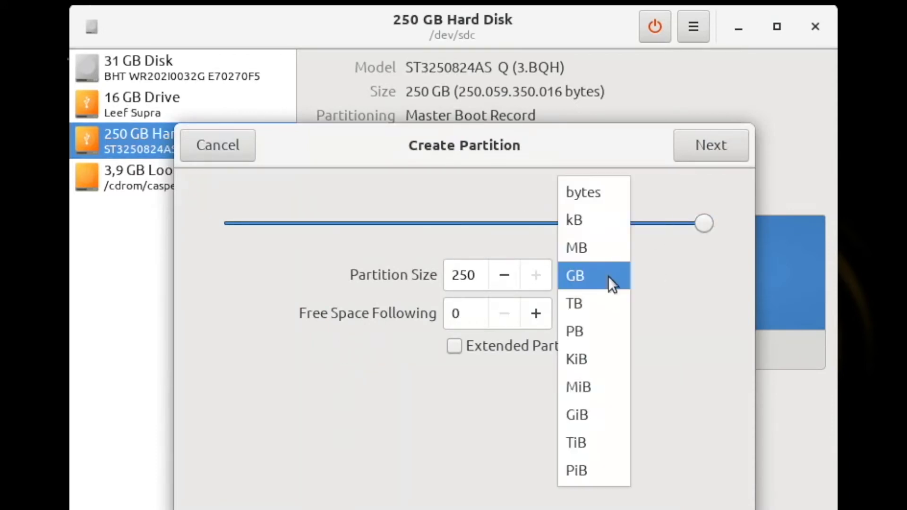
click(657, 278)
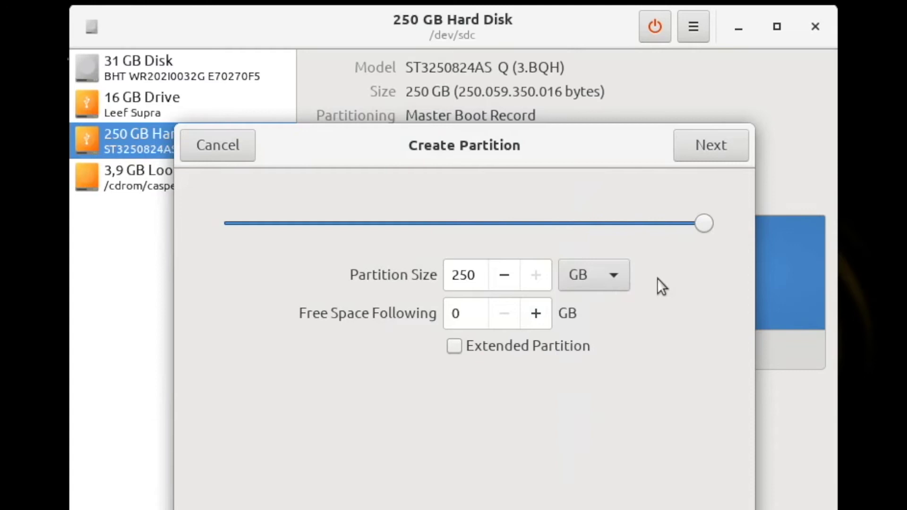
click(712, 150)
click(550, 234)
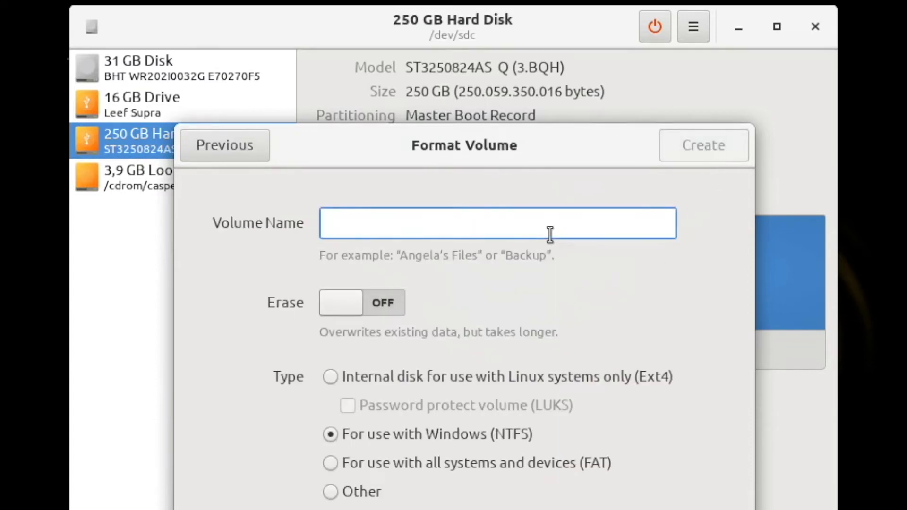
text(2)
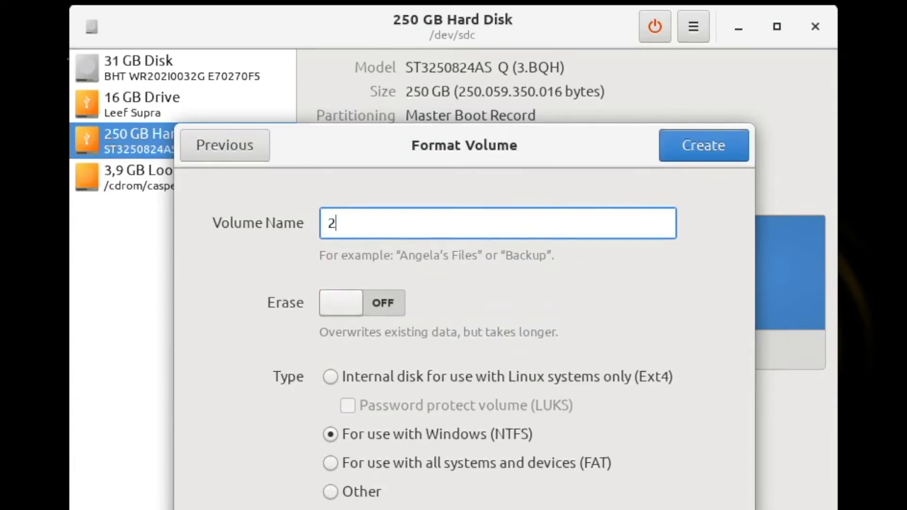
text(01103-0105)
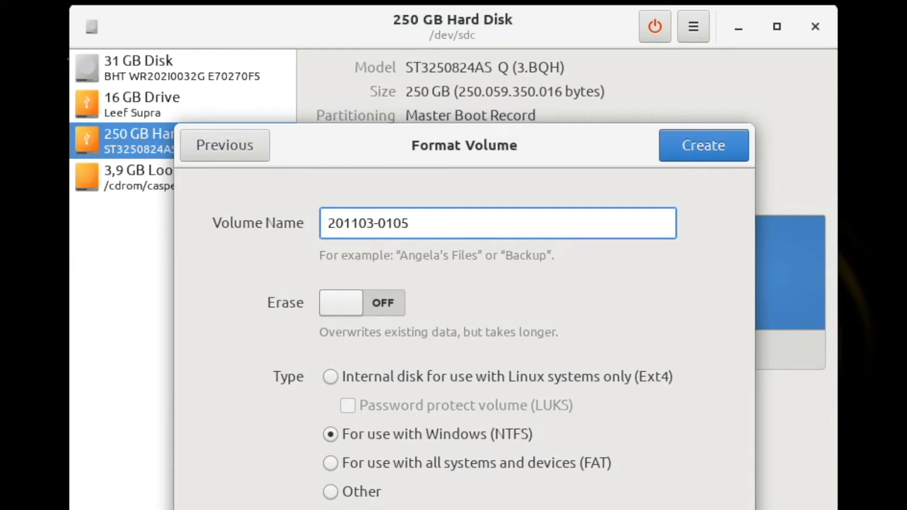
click(396, 295)
click(394, 297)
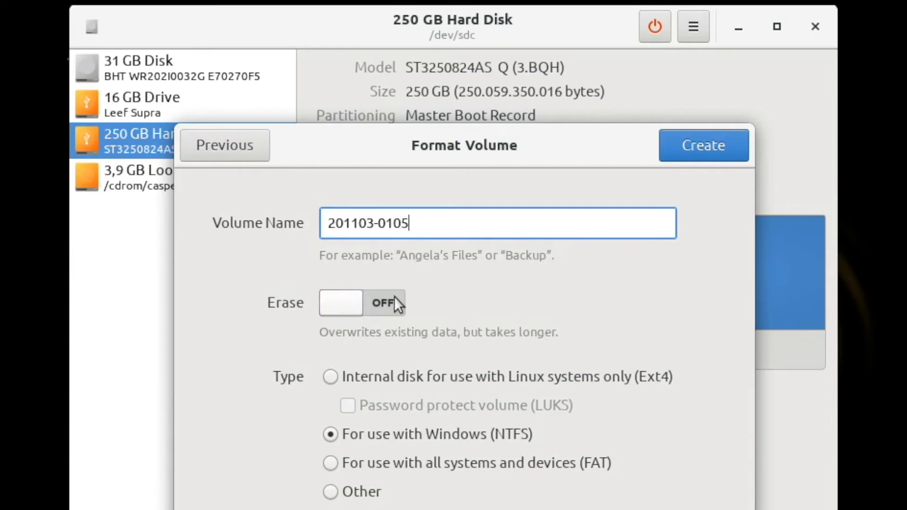
click(394, 297)
click(394, 296)
Set the volume type to 'Internal disk for use with Linux systems only (Ext4)' with LUKS unchecked.
click(358, 380)
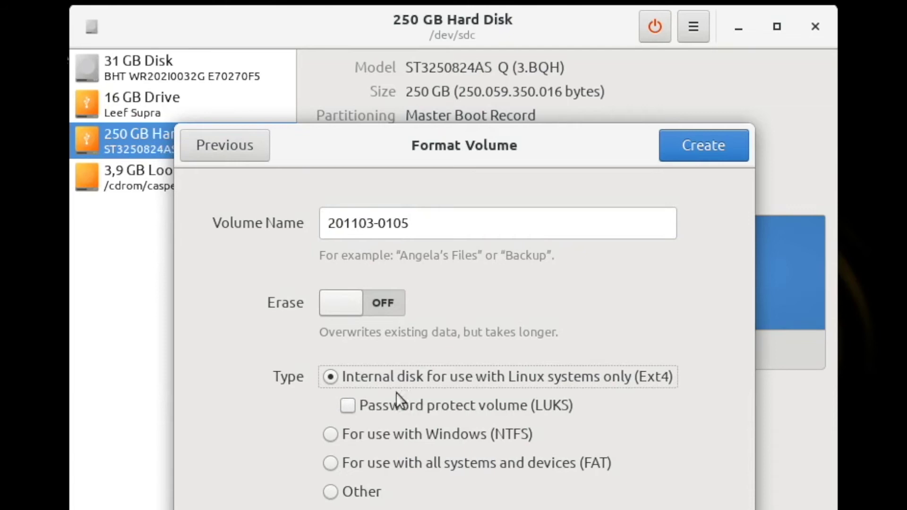
click(415, 406)
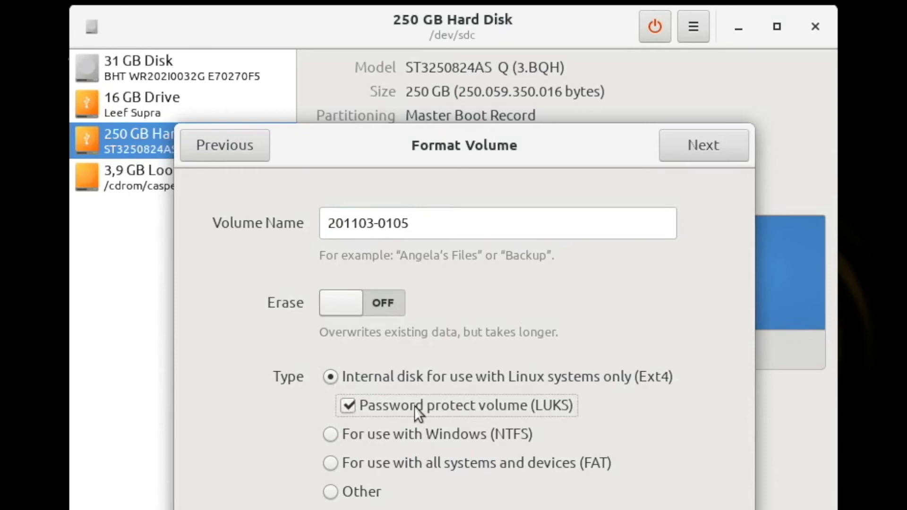
click(415, 406)
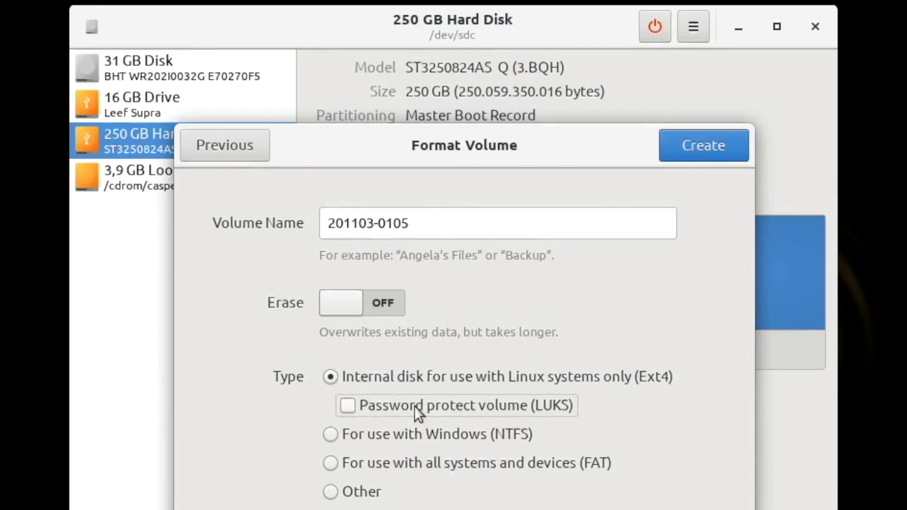
click(355, 434)
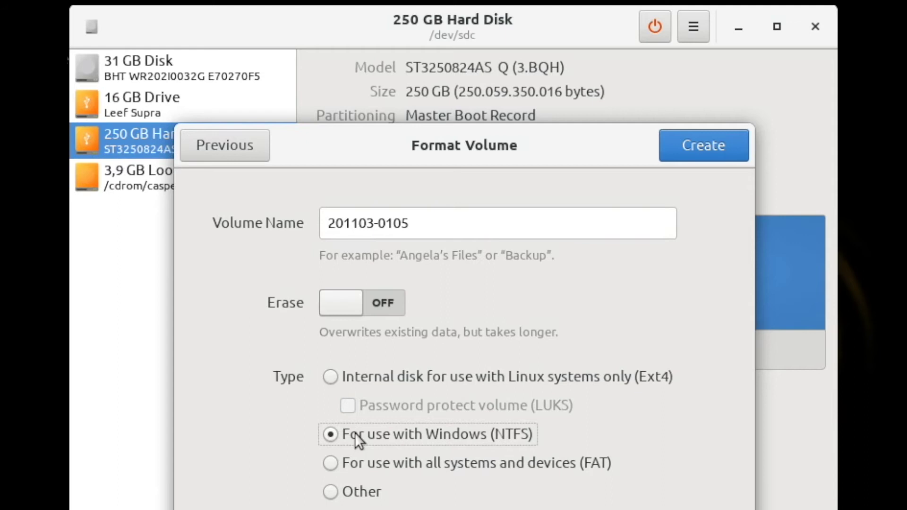
click(356, 460)
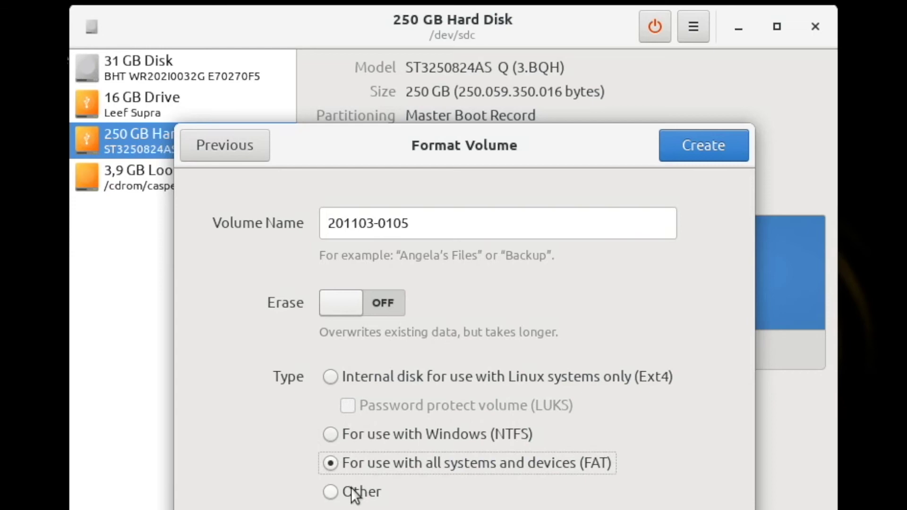
click(336, 378)
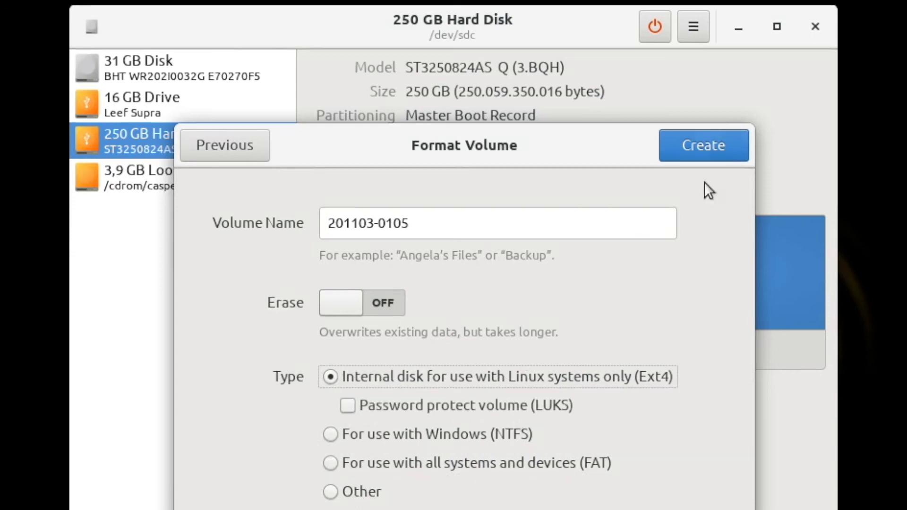
click(713, 148)
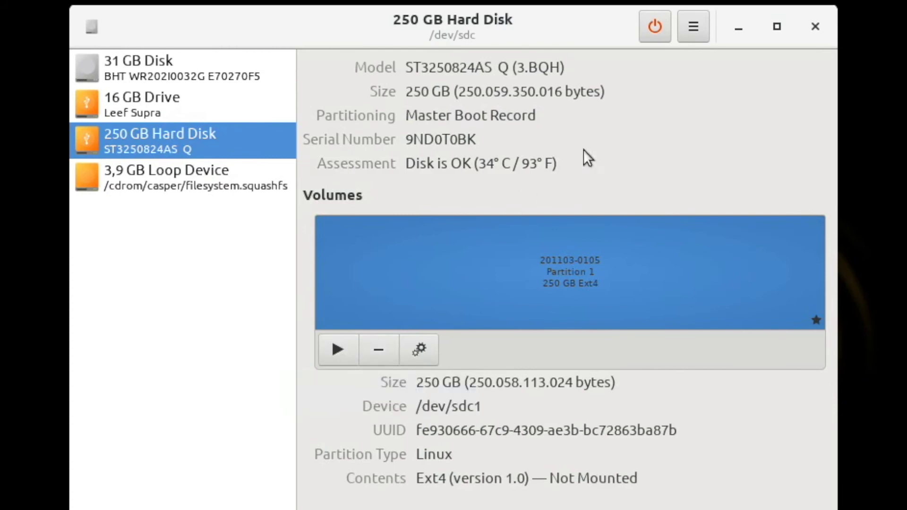
click(655, 33)
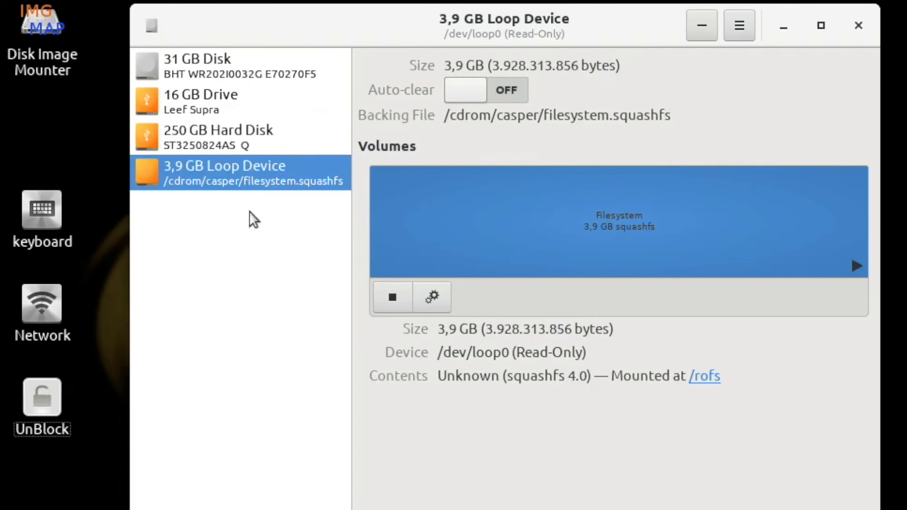
click(298, 137)
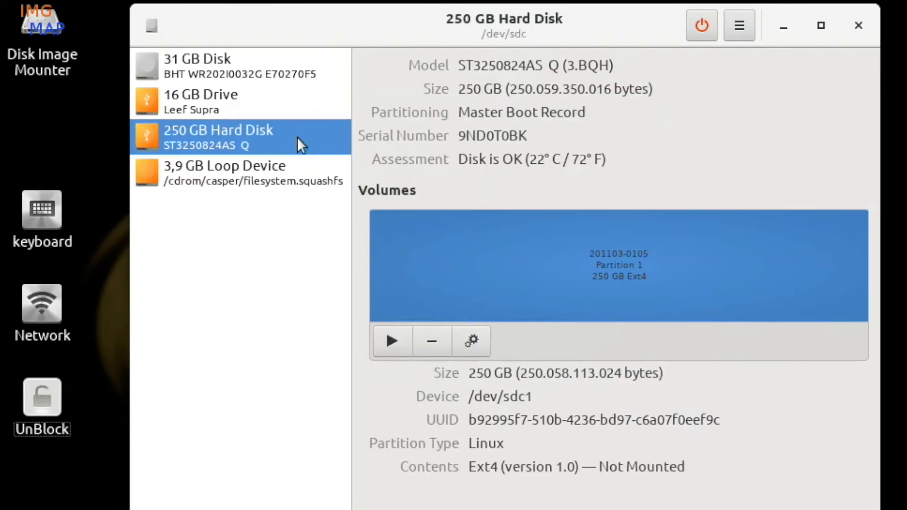
click(390, 340)
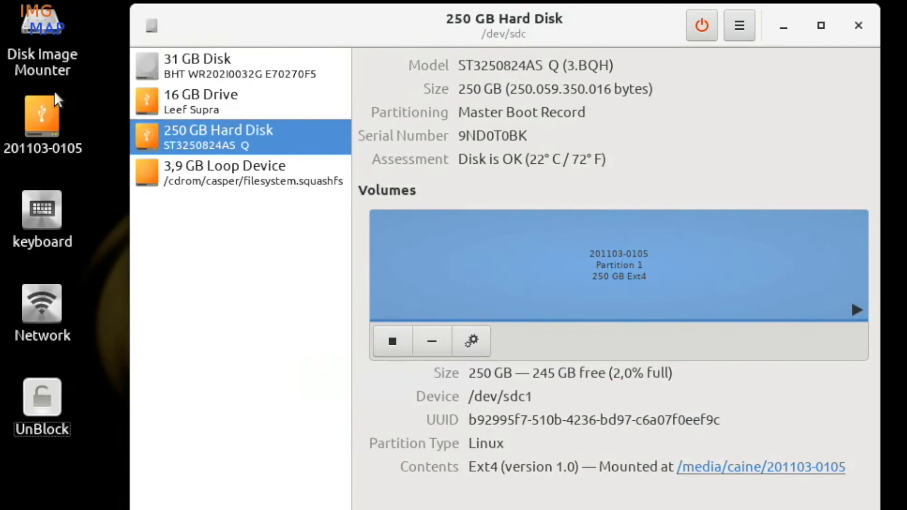